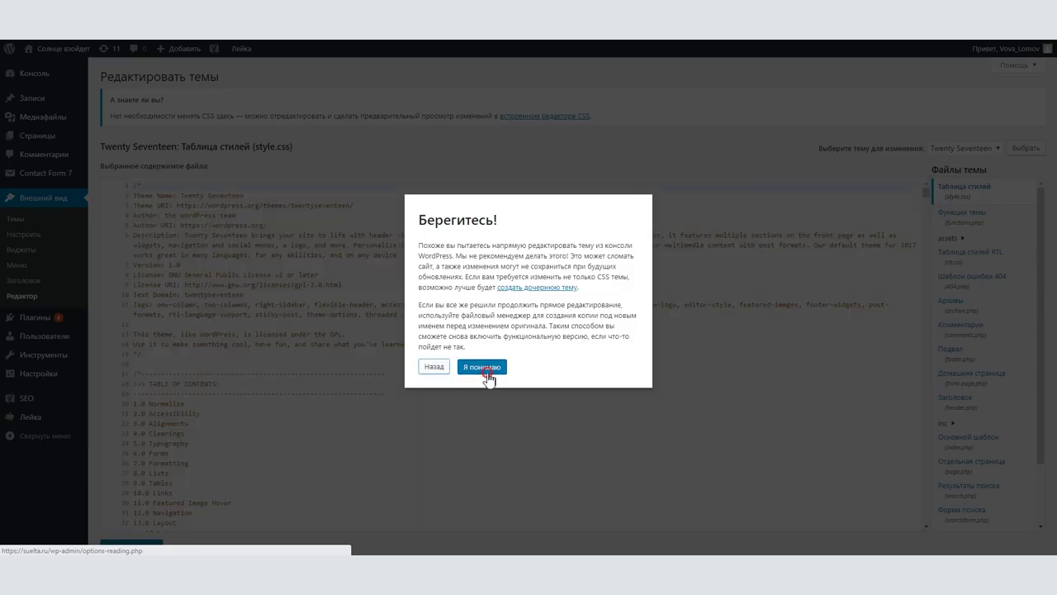
Step: Add the Yandex meta tag with its verification code to the head of the theme's header.php and update the file
{"action": "left_click", "coordinate": [482, 366]}
{"action": "left_click", "coordinate": [946, 394]}
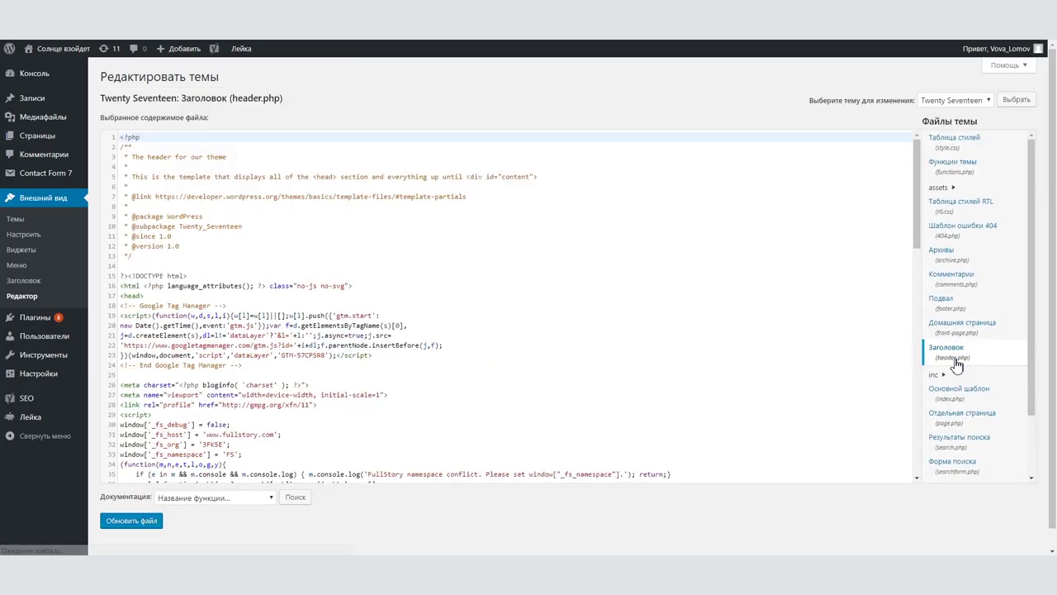
{"action": "scroll", "coordinate": [266, 345], "scroll_direction": "down", "scroll_amount": 5}
{"action": "left_click", "coordinate": [739, 382]}
{"action": "key", "text": "Return"}
{"action": "key", "text": "Return"}
{"action": "type", "text": "<meta name=\"yandex-verification\" content=\"b593241528bcba0f\" />"}
{"action": "left_click", "coordinate": [116, 523]}
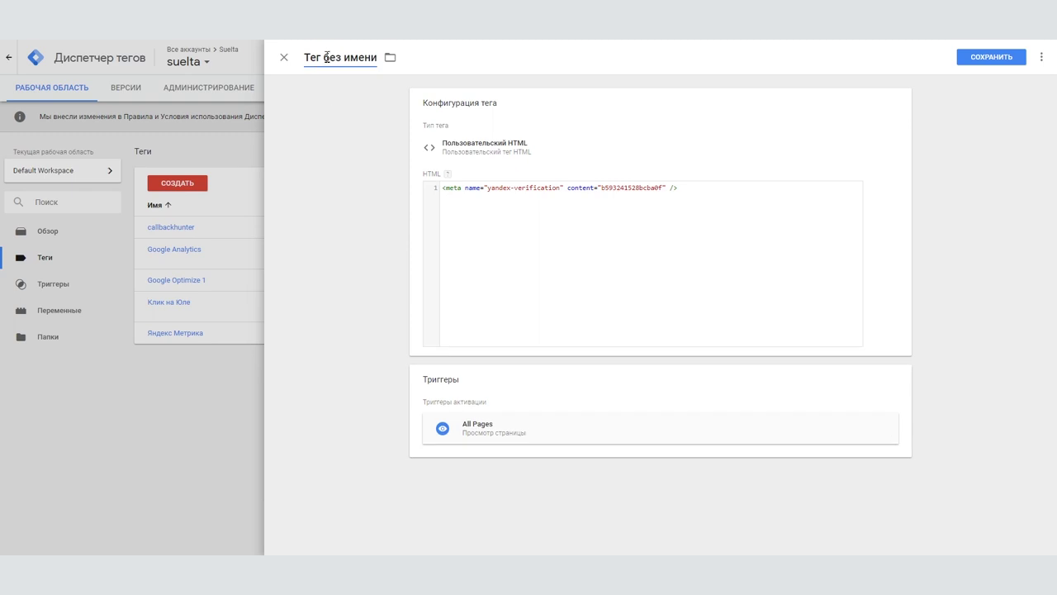
Step: In Google Tag Manager, name the new custom HTML tag "Яндекс Вебмастер" and save it
{"action": "type", "text": "Яндекс"}
{"action": "left_click_drag", "start_coordinate": [398, 57], "coordinate": [344, 57]}
{"action": "type", "text": "Вебмастер"}
{"action": "left_click", "coordinate": [989, 58]}
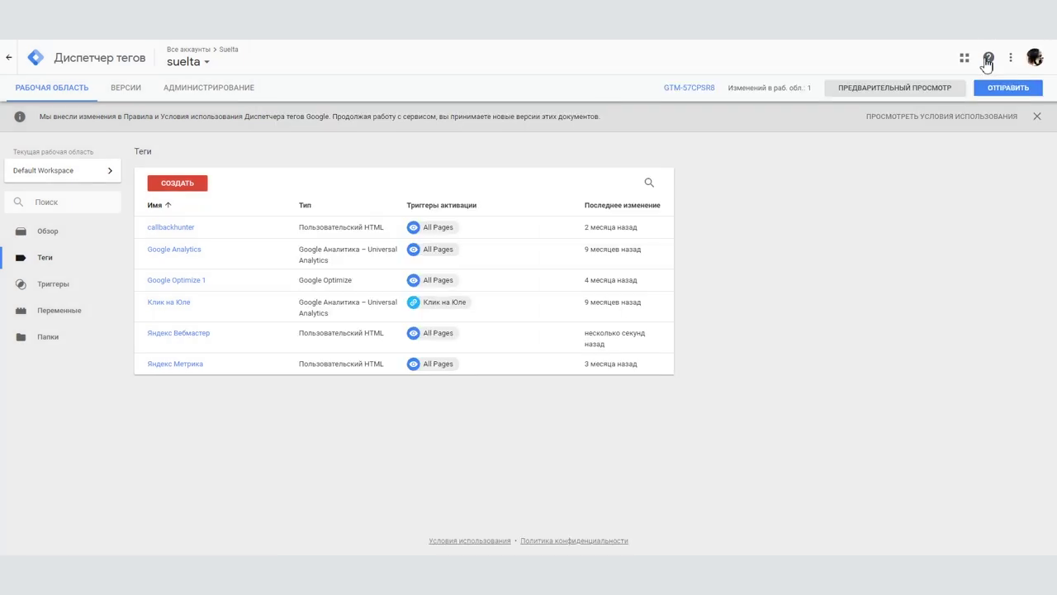
Step: Publish the workspace changes as a container version named "Яндекс Вебмастер" and look over its details
{"action": "left_click", "coordinate": [878, 87]}
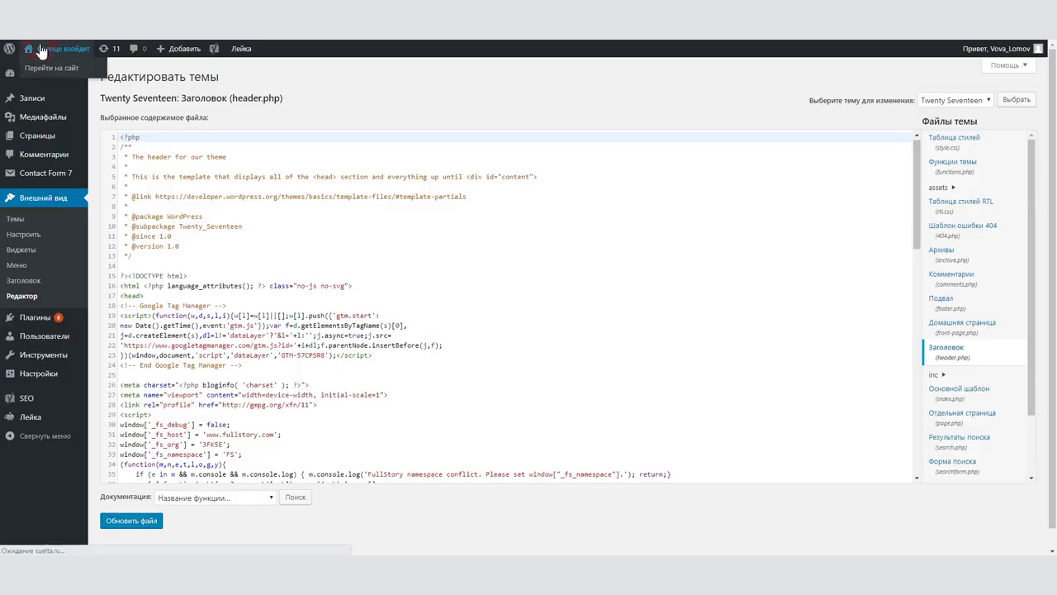
{"action": "left_click", "coordinate": [1001, 57]}
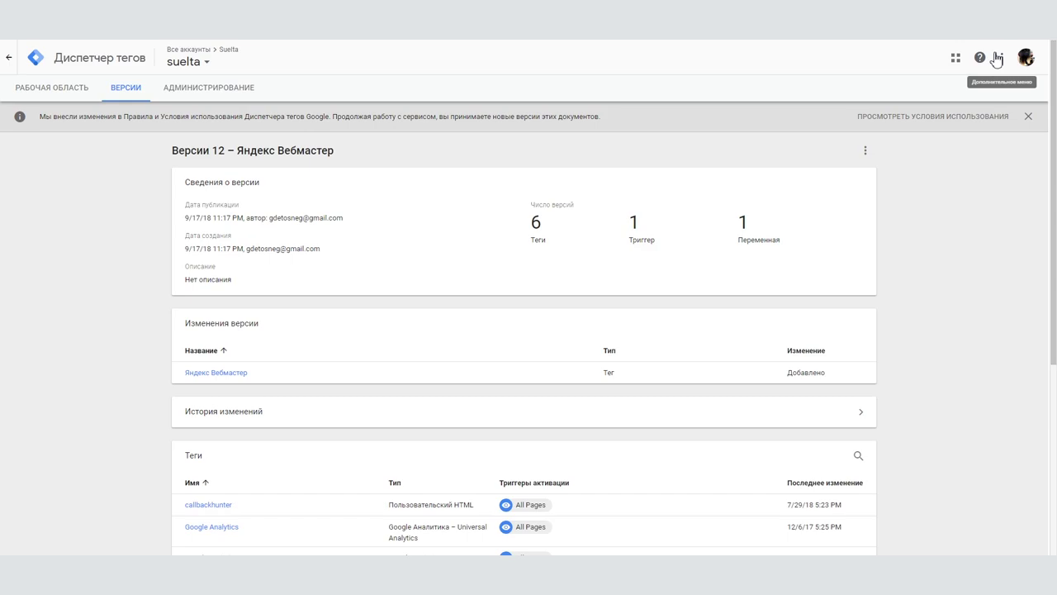
{"action": "scroll", "coordinate": [1003, 156], "scroll_direction": "down", "scroll_amount": 3}
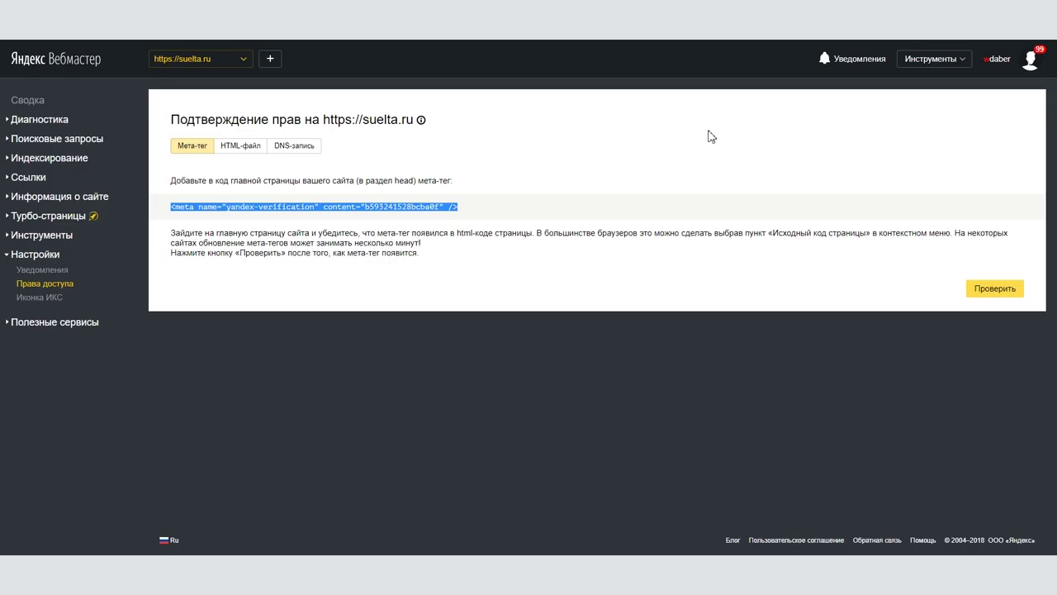
{"action": "left_click", "coordinate": [993, 289]}
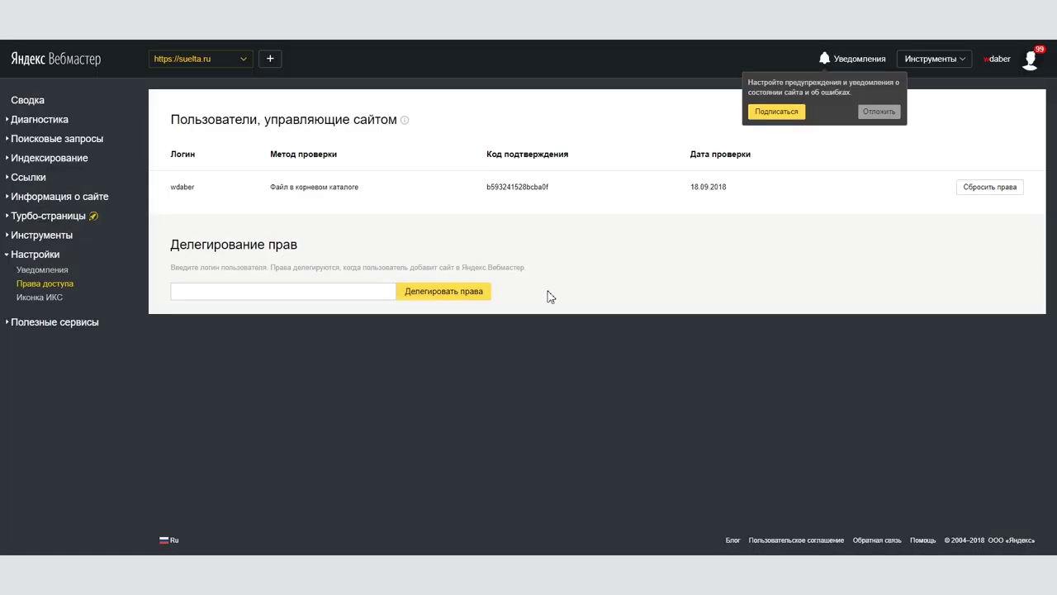
{"action": "left_click", "coordinate": [318, 295]}
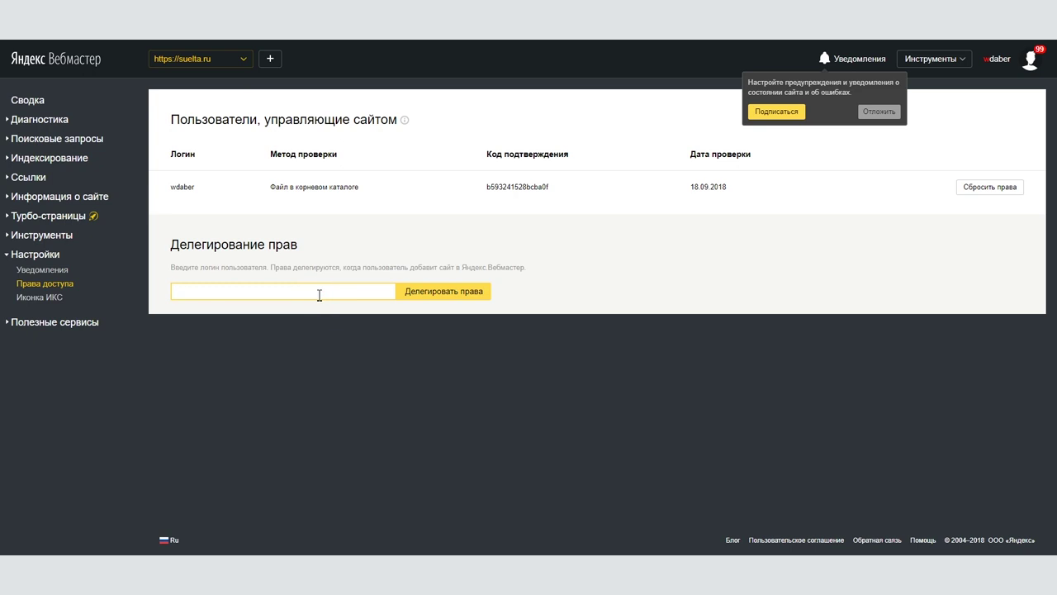
Step: Open the site summary (Сводка) and review the fatal, critical and possible problems under "Проблемы сайта"
{"action": "left_click", "coordinate": [33, 103]}
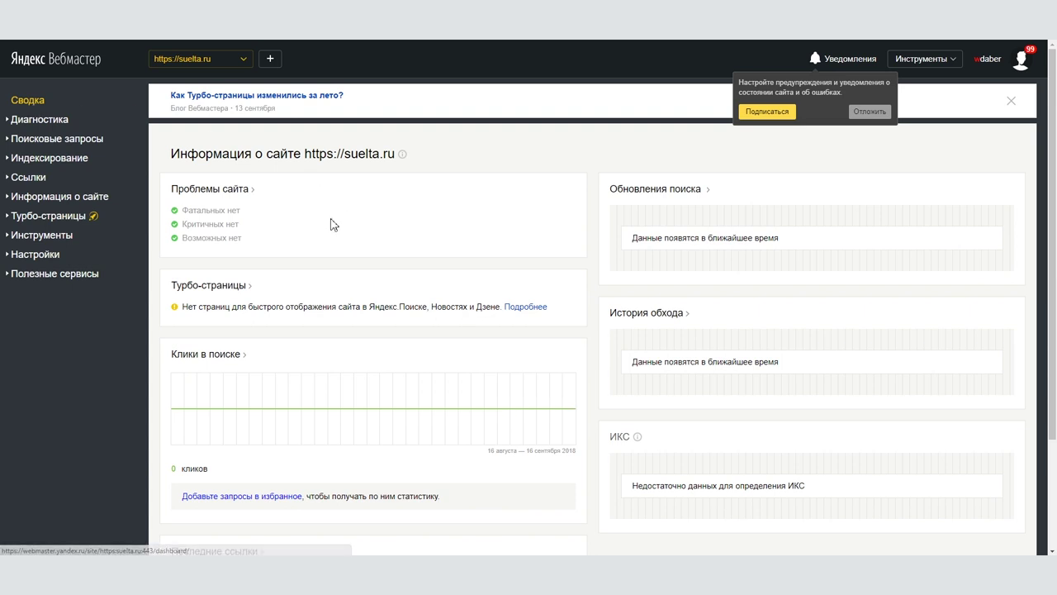
{"action": "left_click_drag", "start_coordinate": [196, 210], "coordinate": [229, 240]}
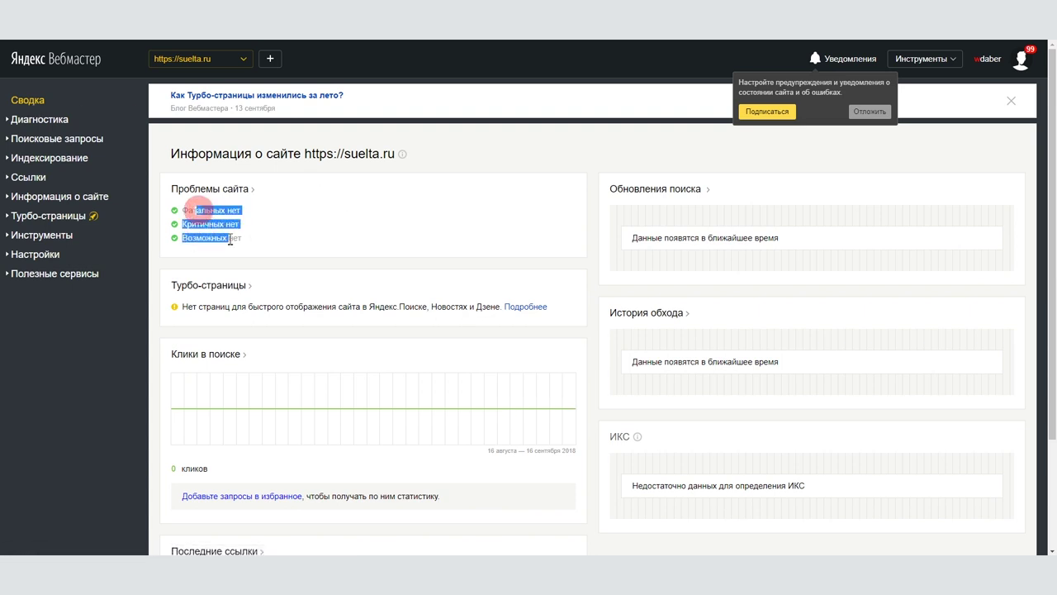
{"action": "left_click", "coordinate": [279, 240]}
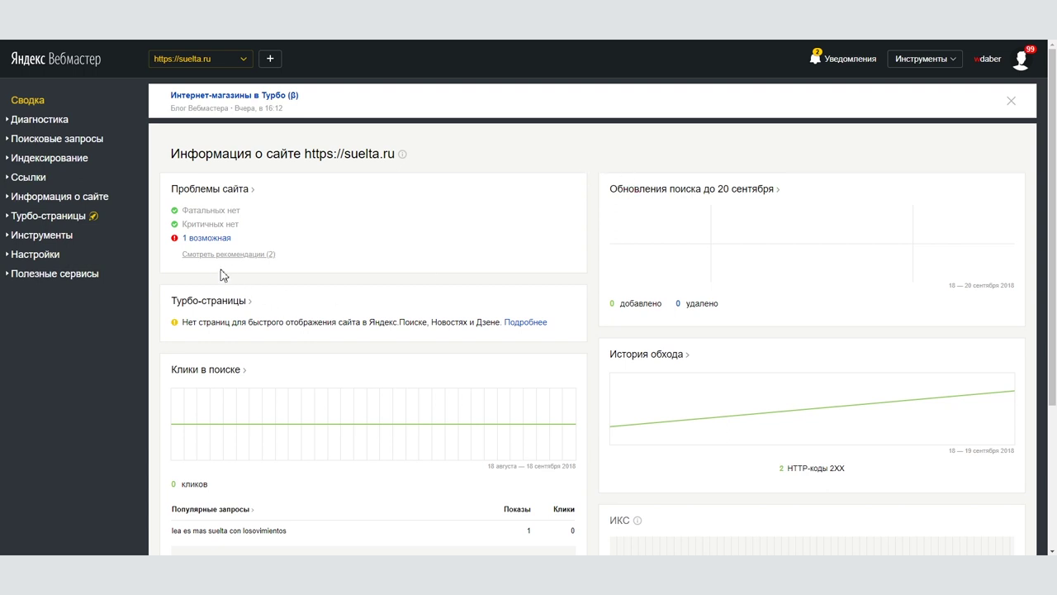
Step: Open the possible problem's diagnostics and read the Sitemap issue and the recommendations for the site
{"action": "left_click", "coordinate": [201, 238]}
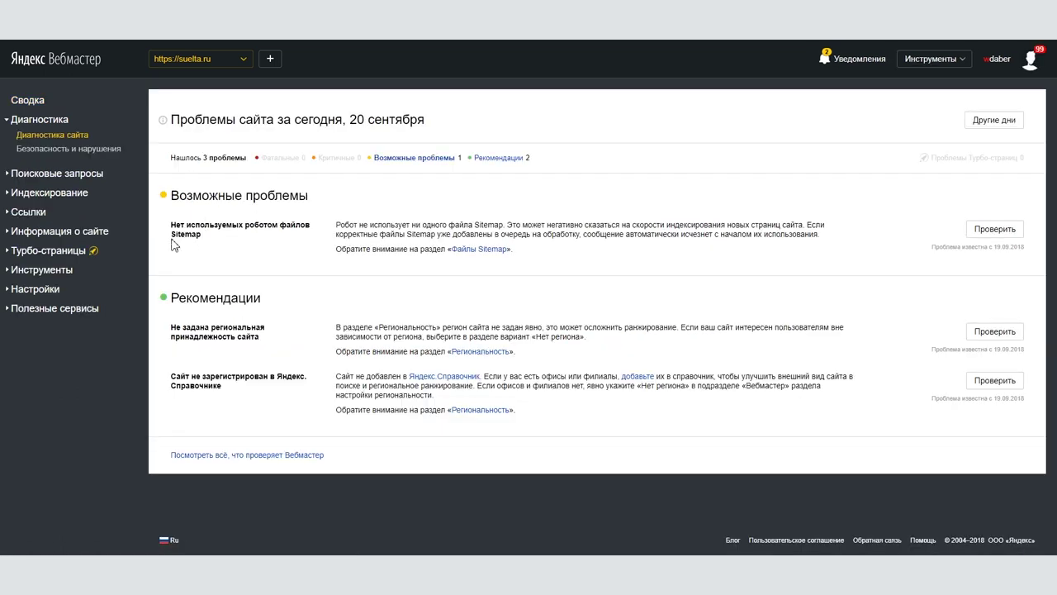
{"action": "mouse_move", "coordinate": [185, 235]}
{"action": "left_mouse_down"}
{"action": "mouse_move", "coordinate": [200, 235]}
{"action": "mouse_move", "coordinate": [186, 225]}
{"action": "left_mouse_up"}
{"action": "left_click", "coordinate": [240, 243]}
{"action": "left_click_drag", "start_coordinate": [225, 389], "coordinate": [227, 361]}
{"action": "left_click", "coordinate": [227, 362]}
Step: Open the full list of Webmaster checks and review the fatal, critical, possible and recommendation sections
{"action": "left_click", "coordinate": [269, 456]}
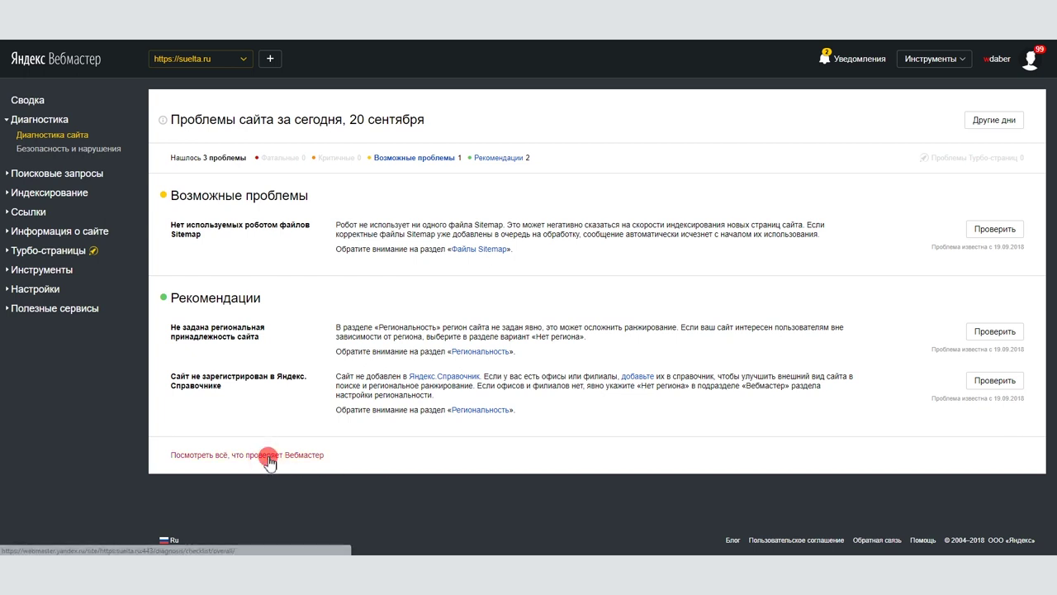
{"action": "scroll", "coordinate": [444, 328], "scroll_direction": "down", "scroll_amount": 3}
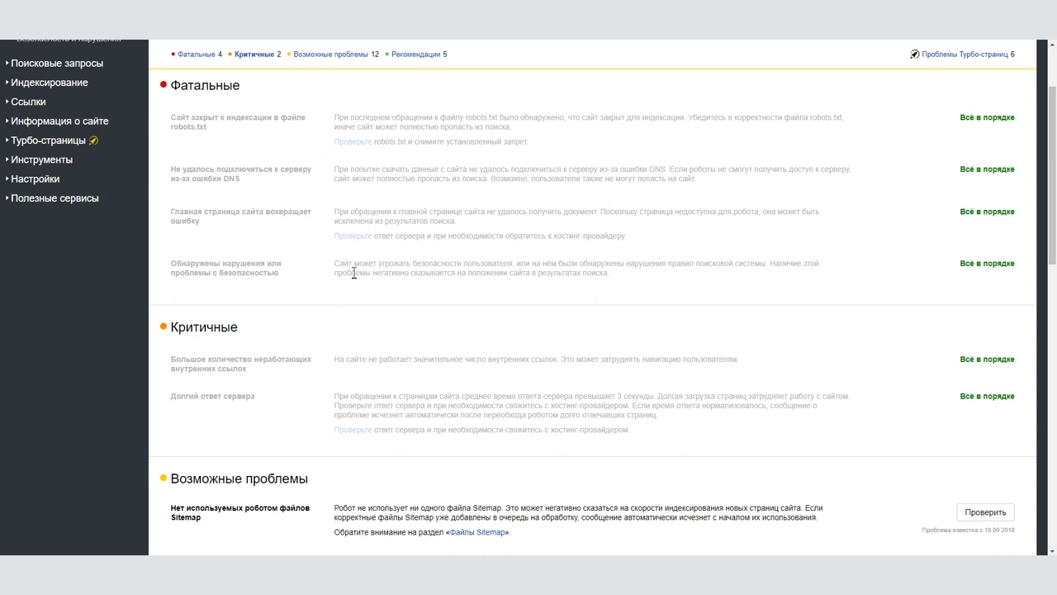
{"action": "scroll", "coordinate": [347, 280], "scroll_direction": "down", "scroll_amount": 2}
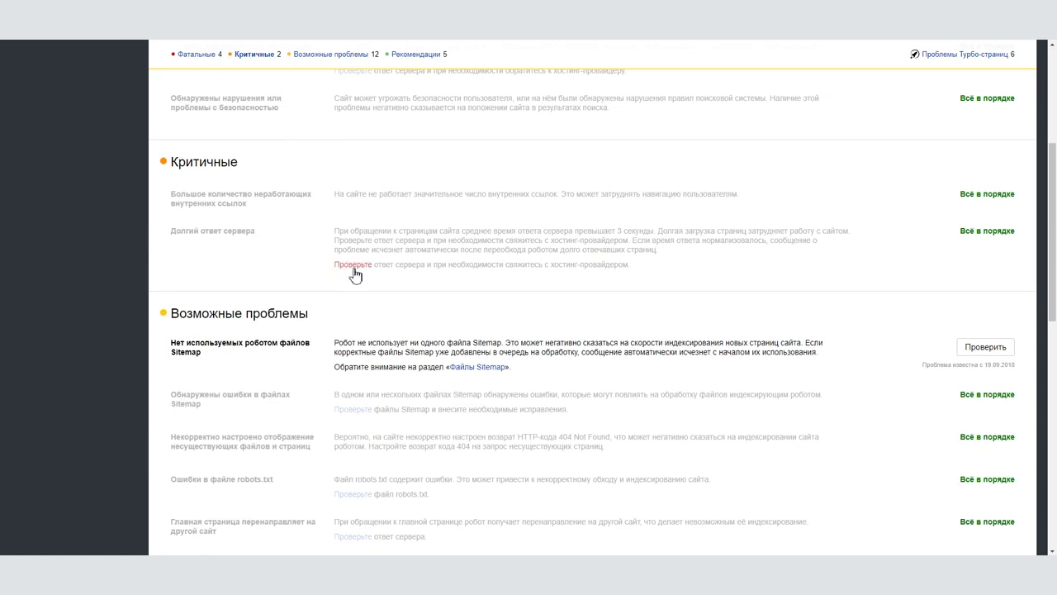
{"action": "scroll", "coordinate": [322, 267], "scroll_direction": "down", "scroll_amount": 2}
{"action": "scroll", "coordinate": [320, 267], "scroll_direction": "down", "scroll_amount": 2}
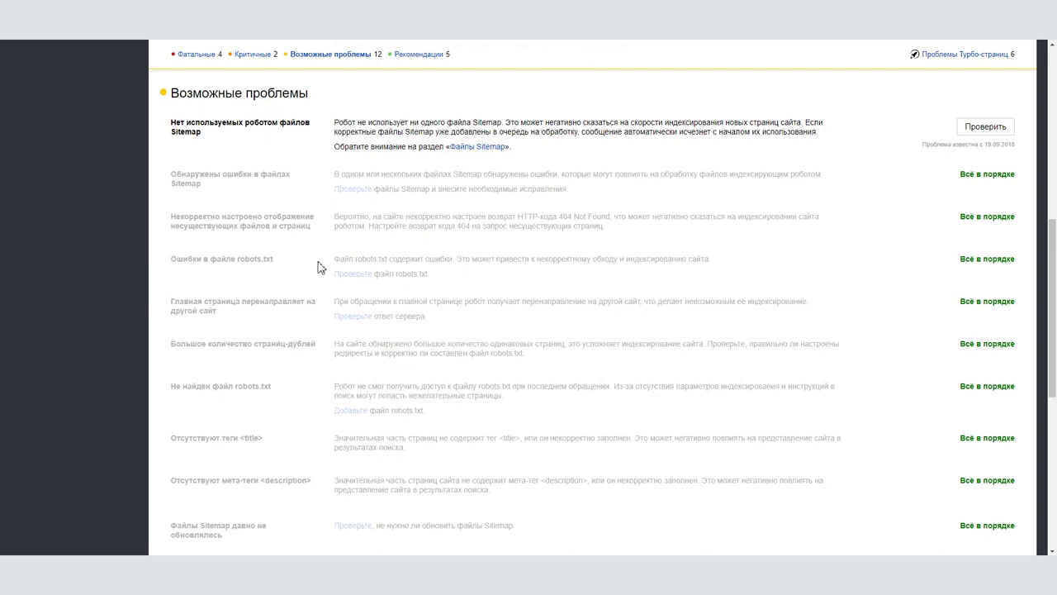
{"action": "scroll", "coordinate": [322, 267], "scroll_direction": "down", "scroll_amount": 6}
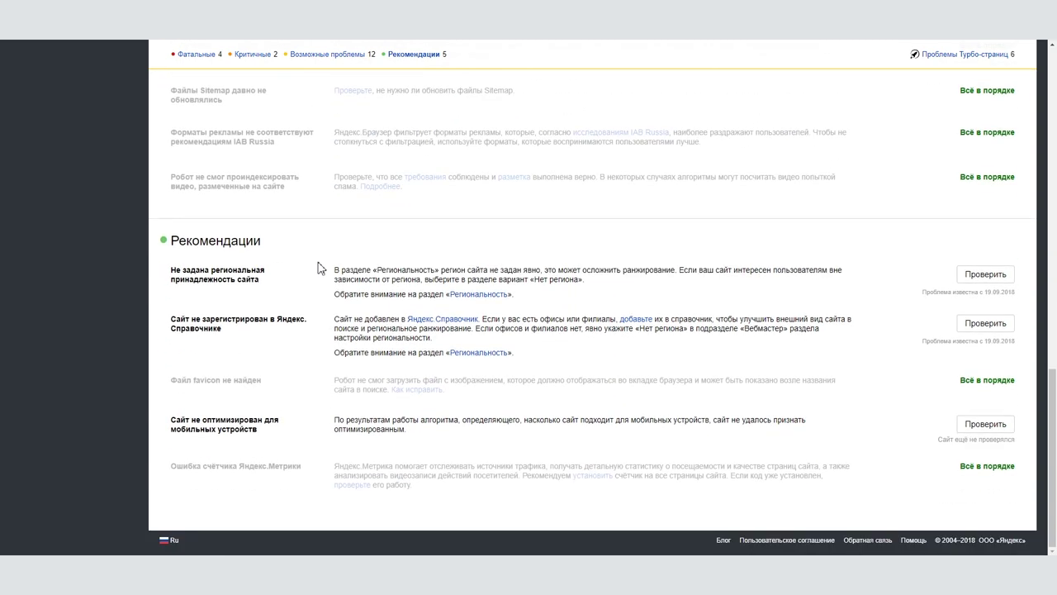
{"action": "key", "text": "Home"}
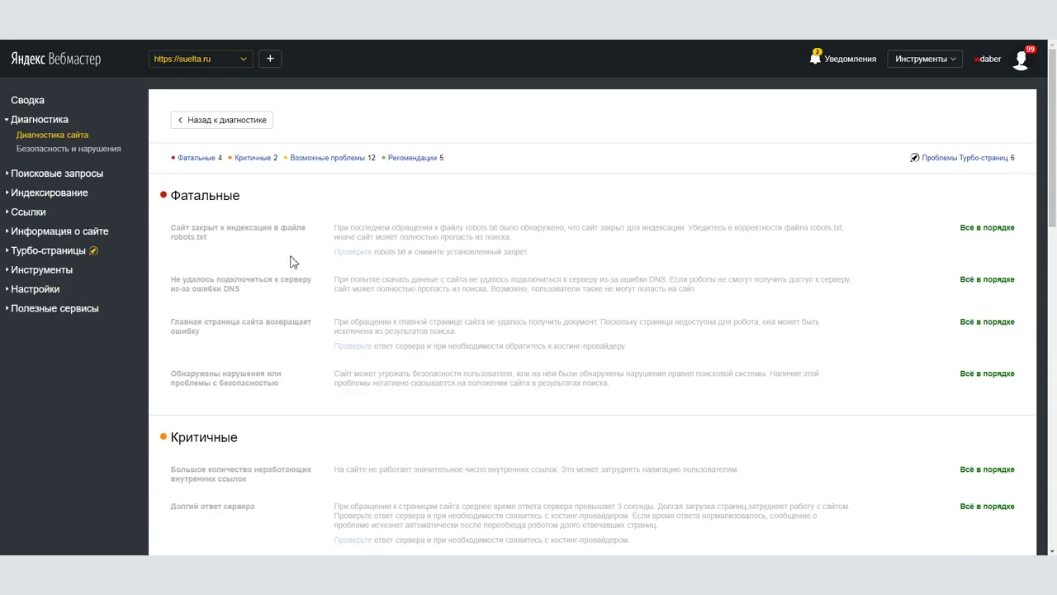
Step: Return to the site summary and review the Turbo pages, search clicks and ИКС blocks
{"action": "left_click", "coordinate": [52, 135]}
{"action": "left_click", "coordinate": [33, 103]}
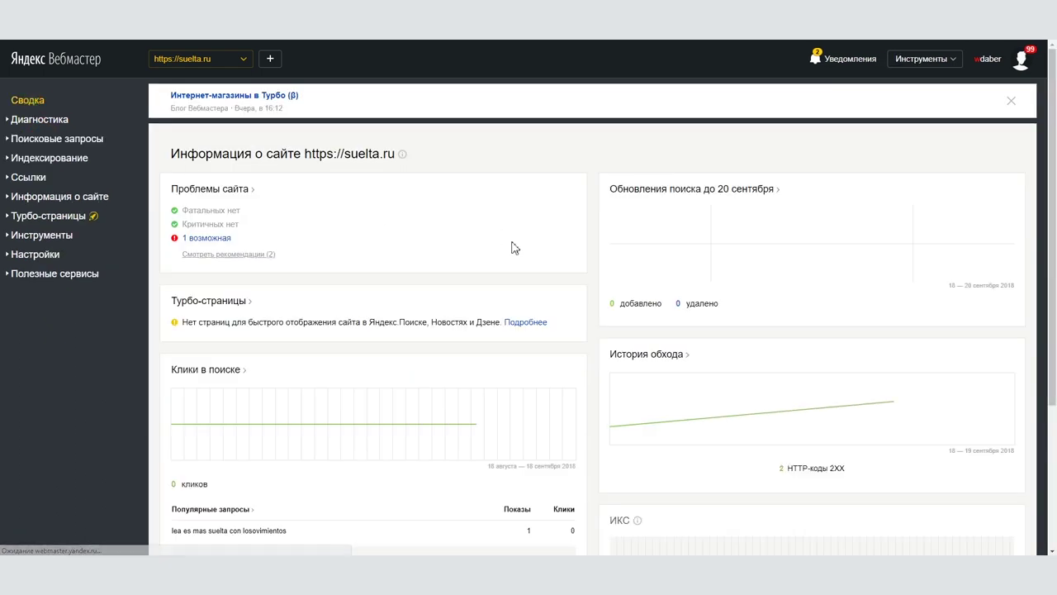
{"action": "scroll", "coordinate": [608, 272], "scroll_direction": "down", "scroll_amount": 2}
{"action": "left_click", "coordinate": [220, 209]}
{"action": "left_click_drag", "start_coordinate": [220, 209], "coordinate": [403, 213]}
{"action": "left_click", "coordinate": [361, 225]}
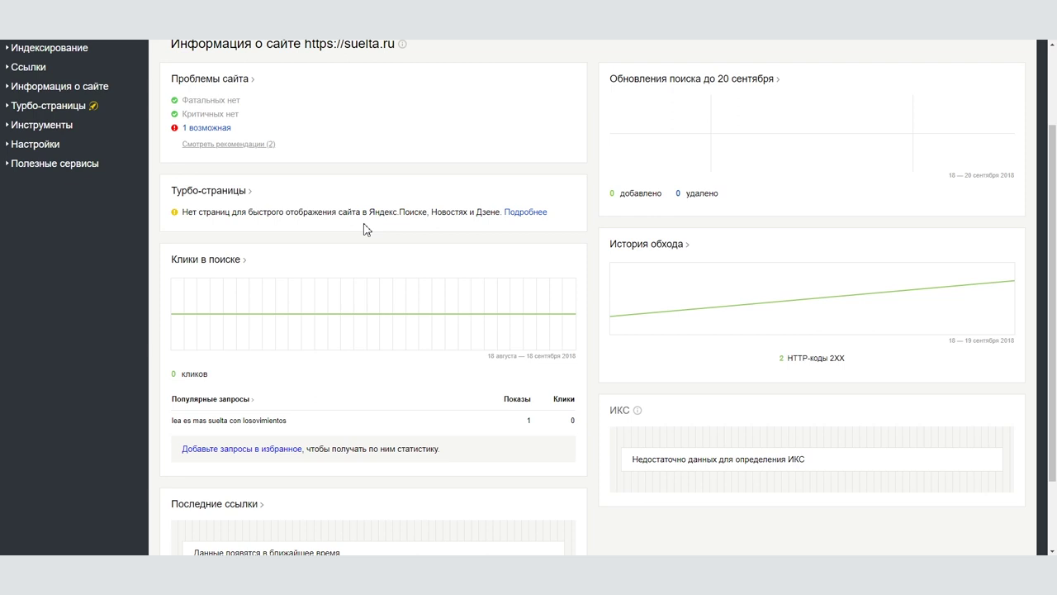
{"action": "scroll", "coordinate": [607, 274], "scroll_direction": "down", "scroll_amount": 2}
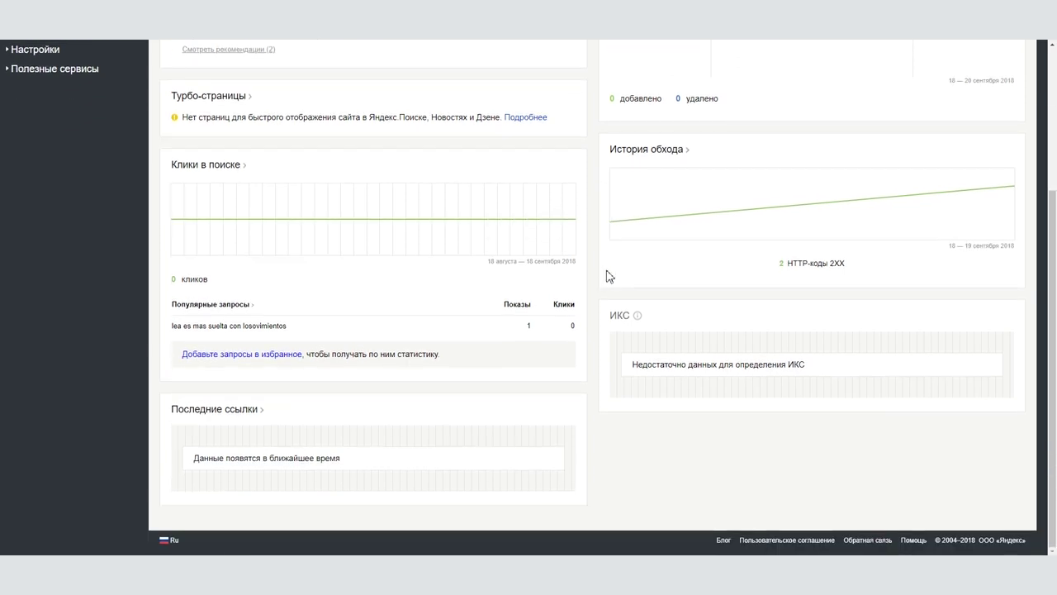
{"action": "left_click_drag", "start_coordinate": [631, 364], "coordinate": [809, 371]}
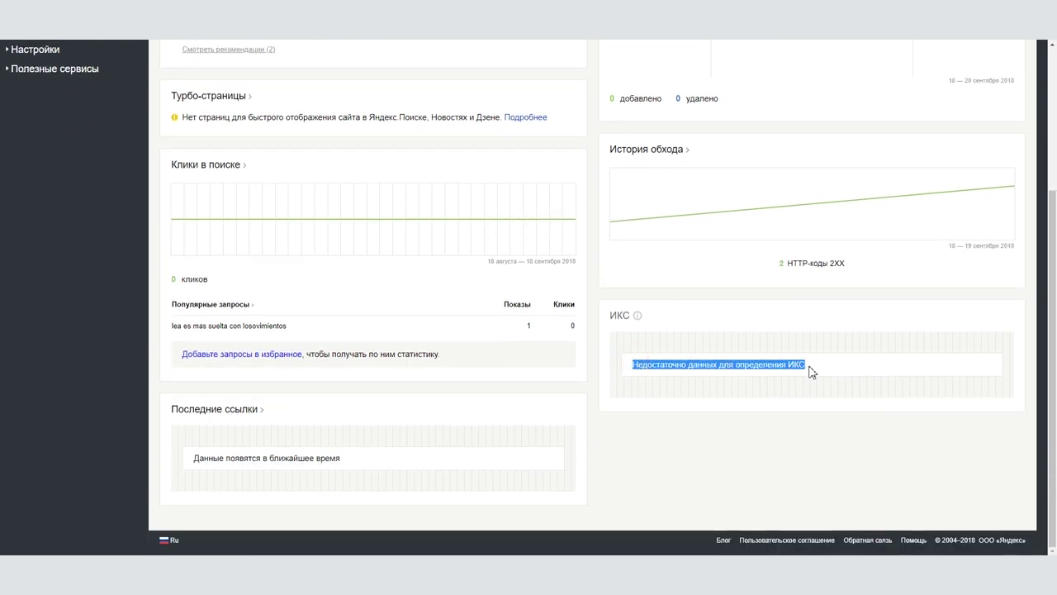
Step: Open the quality index lookup for other sites from the ИКС hint and look up te-st.ru
{"action": "left_click", "coordinate": [637, 316]}
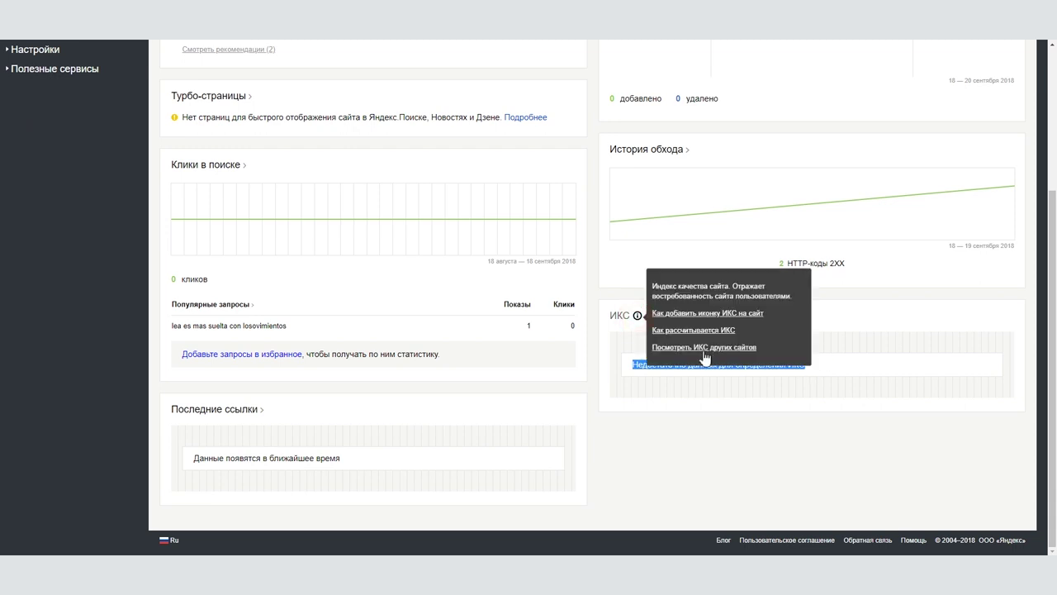
{"action": "left_click", "coordinate": [690, 349]}
{"action": "left_click", "coordinate": [74, 164]}
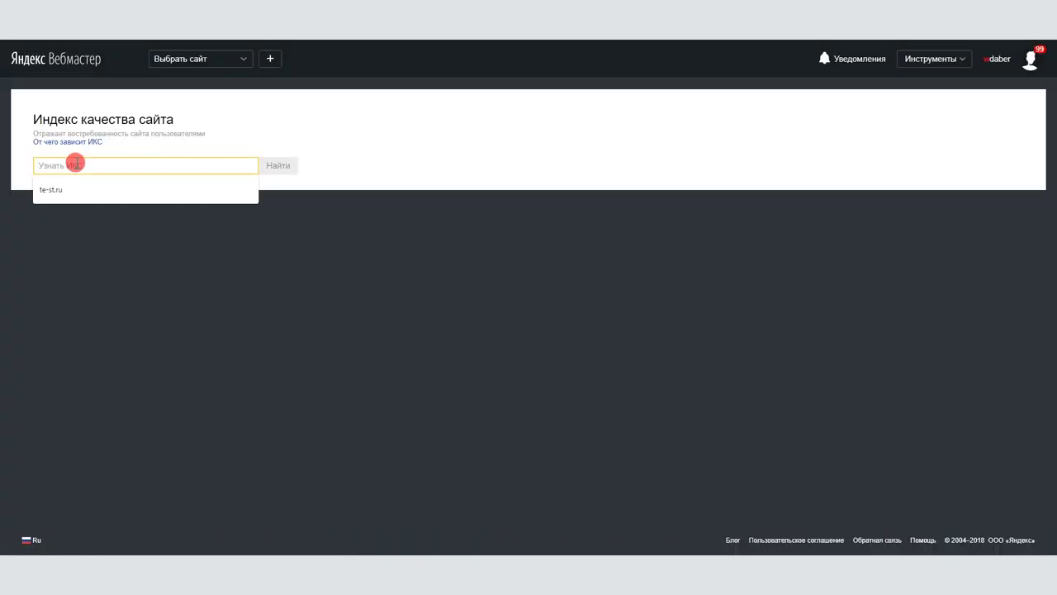
{"action": "left_click", "coordinate": [72, 192]}
{"action": "left_click", "coordinate": [278, 169]}
{"action": "left_click", "coordinate": [295, 237]}
{"action": "double_click", "coordinate": [296, 237]}
Step: Look up the site quality index of takiedela.ru
{"action": "left_click", "coordinate": [139, 166]}
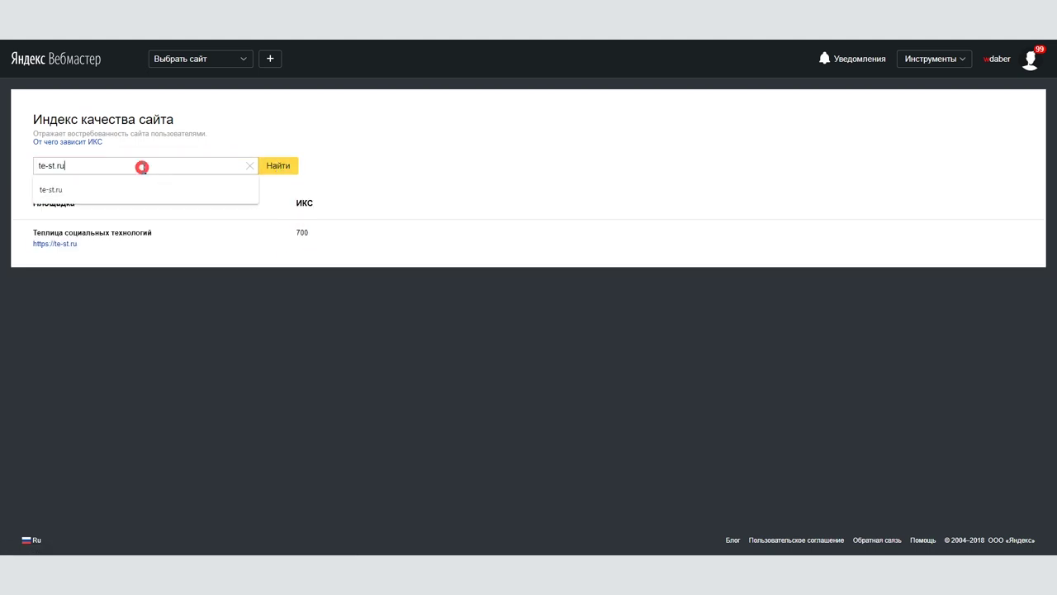
{"action": "triple_click", "coordinate": [97, 165]}
{"action": "type", "text": "takiedela"}
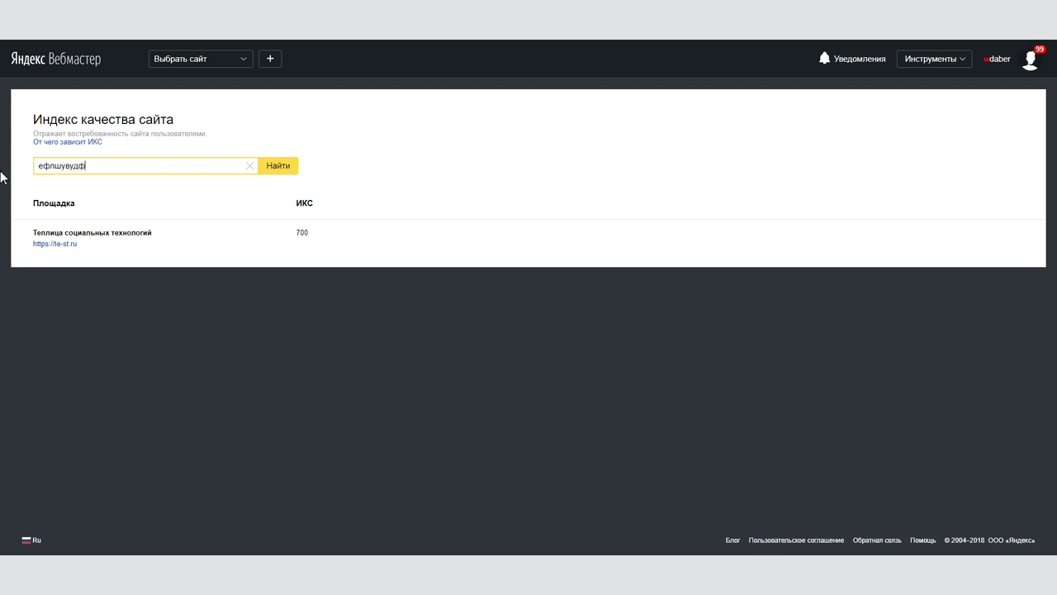
{"action": "type", "text": ".ru"}
{"action": "key", "text": "ctrl+a"}
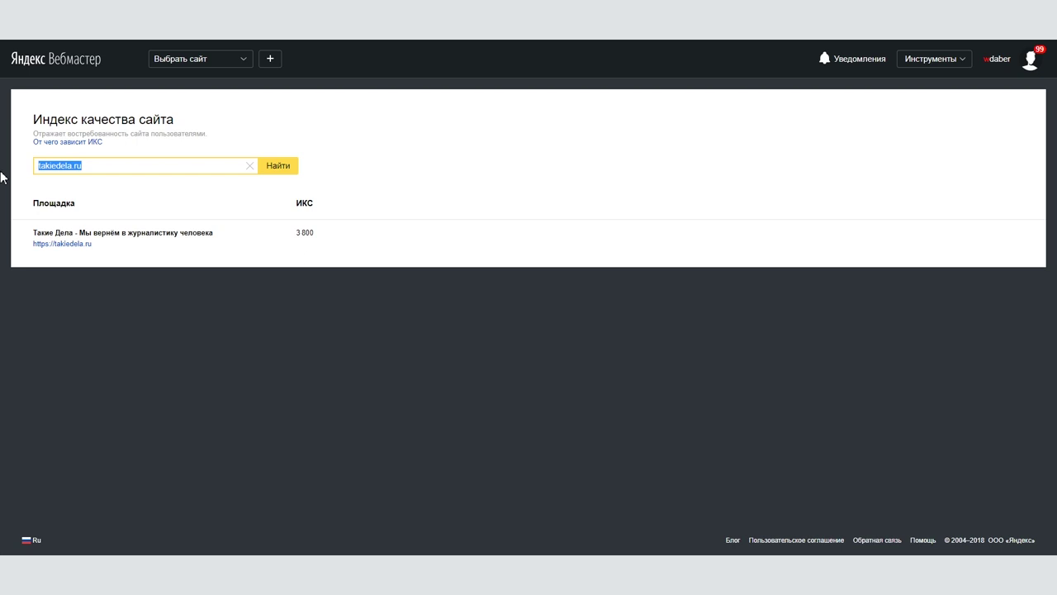
Step: Go back to the suelta.ru summary page and dismiss the ИКС hint
{"action": "left_click", "coordinate": [41, 56]}
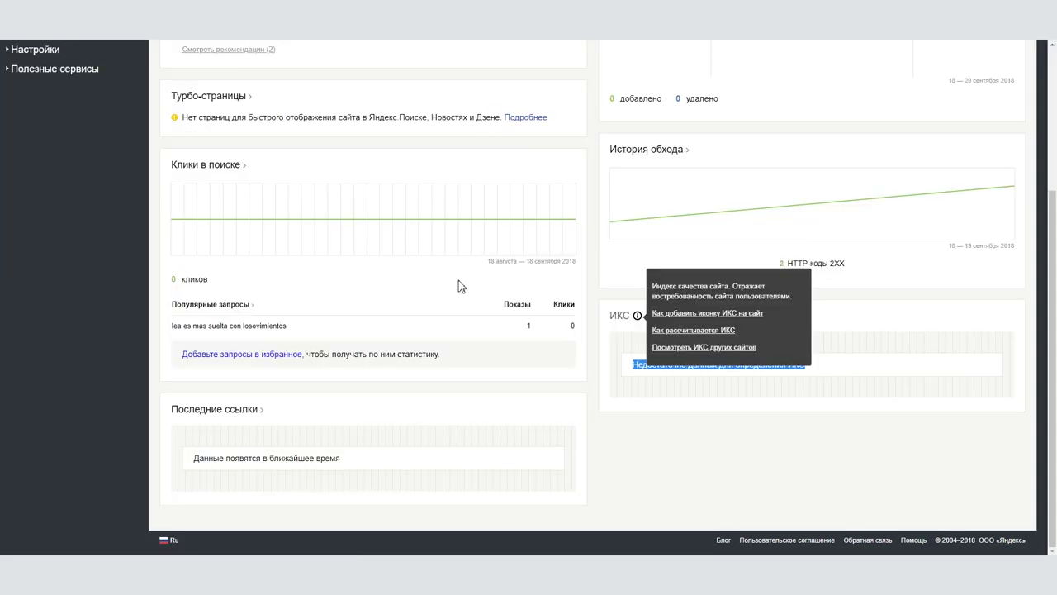
{"action": "scroll", "coordinate": [451, 292], "scroll_direction": "up", "scroll_amount": 3}
{"action": "scroll", "coordinate": [607, 293], "scroll_direction": "down", "scroll_amount": 3}
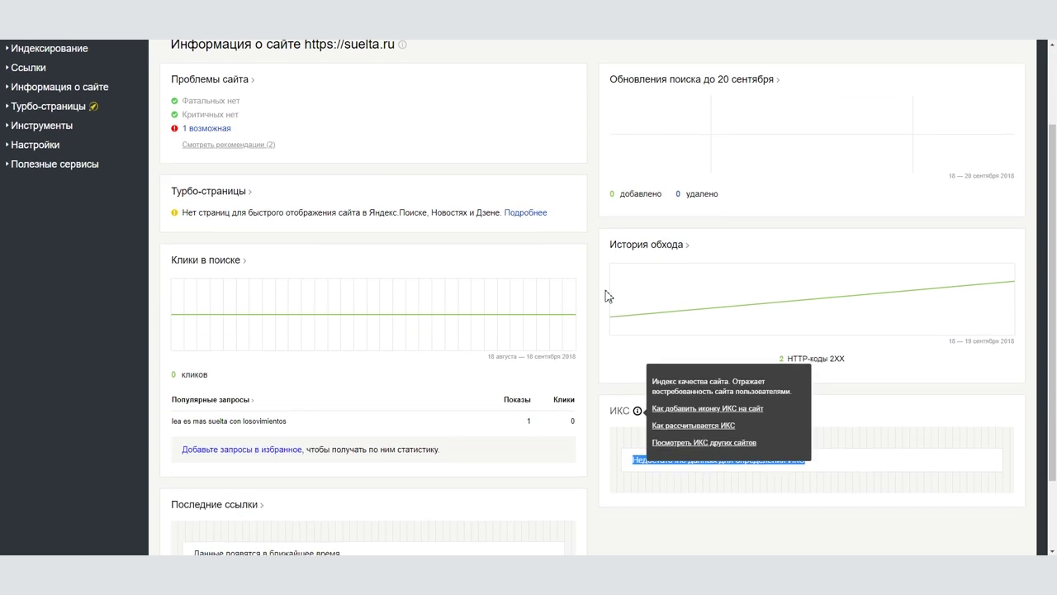
{"action": "left_click", "coordinate": [715, 481]}
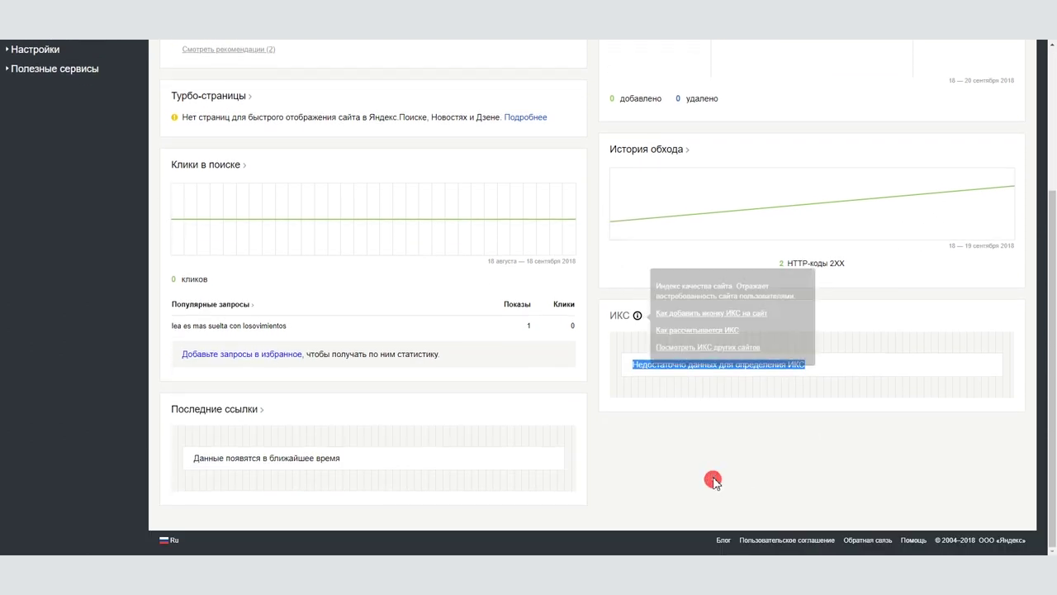
{"action": "scroll", "coordinate": [718, 477], "scroll_direction": "up", "scroll_amount": 3}
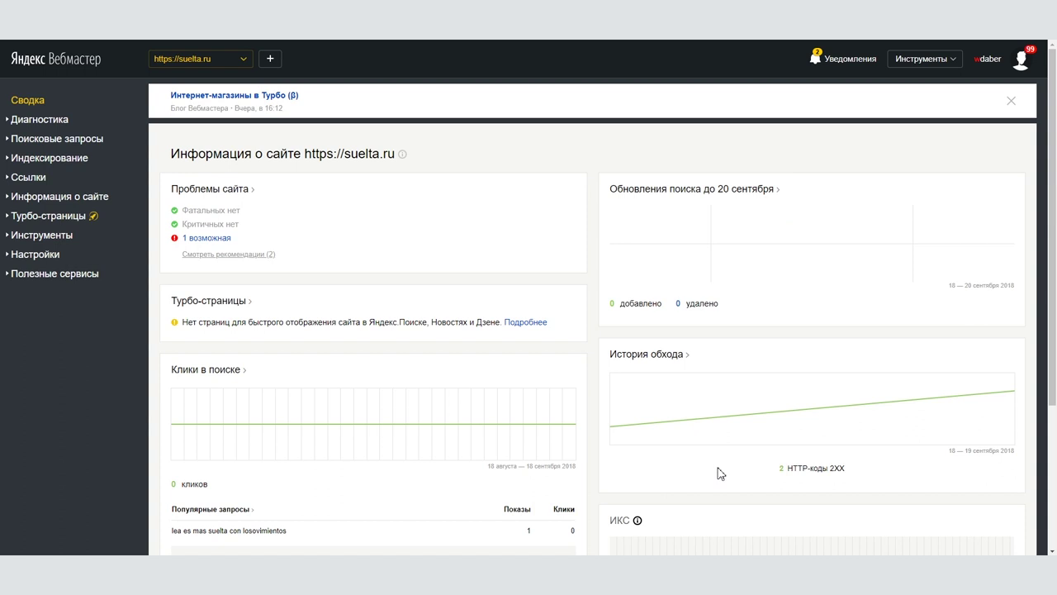
Step: Review the site's search query statistics and open the list of all queries and groups
{"action": "left_click", "coordinate": [53, 140]}
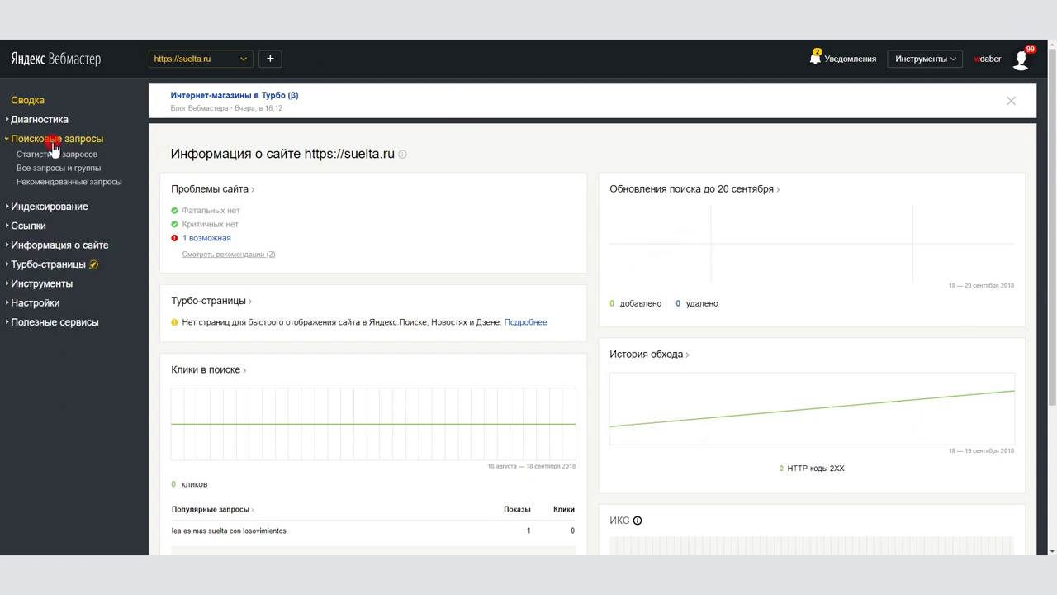
{"action": "left_click", "coordinate": [55, 154]}
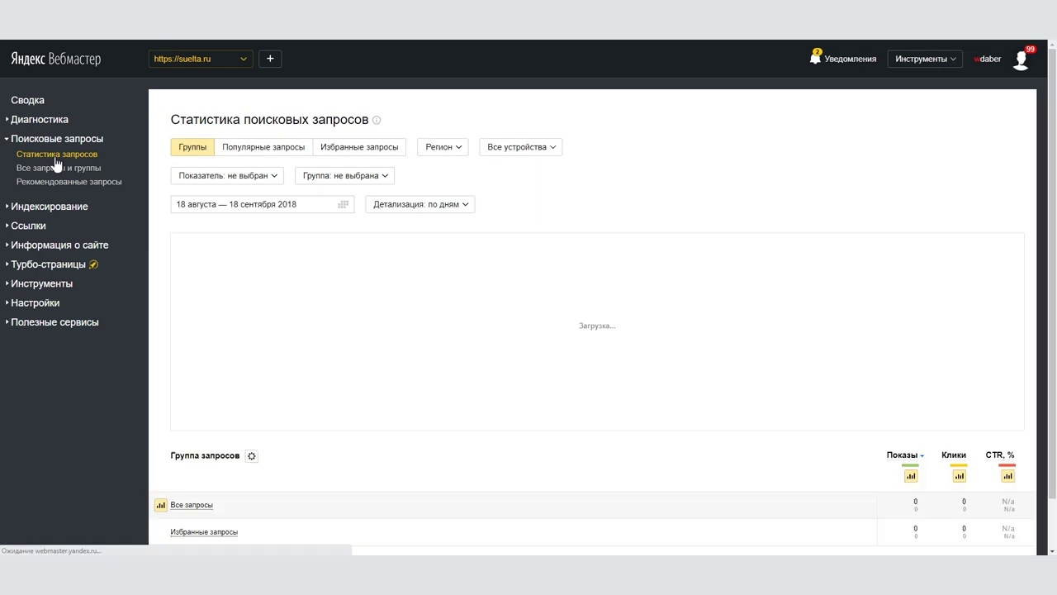
{"action": "scroll", "coordinate": [468, 289], "scroll_direction": "down", "scroll_amount": 1}
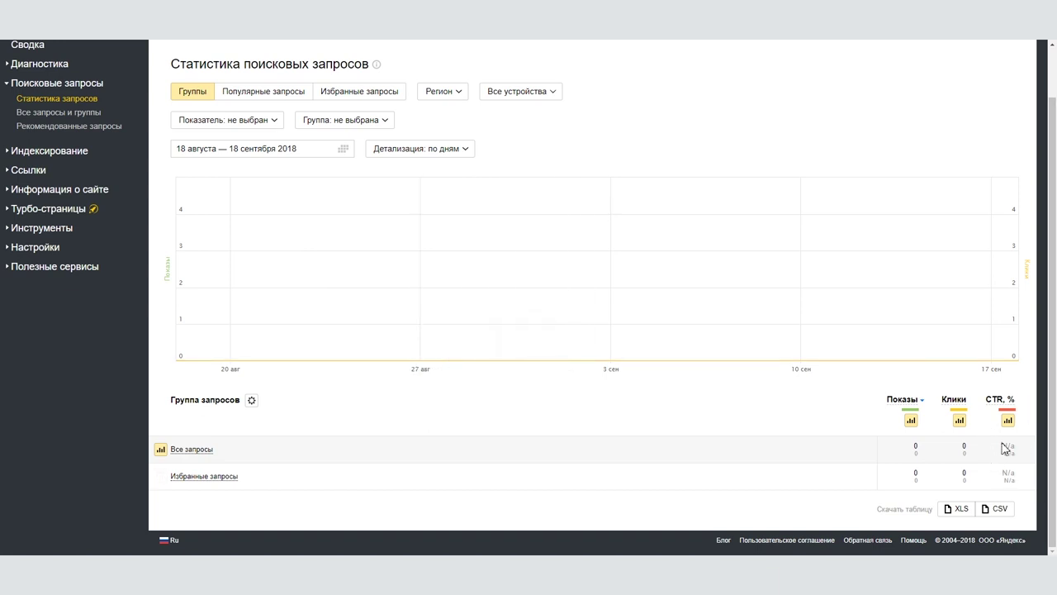
{"action": "left_click", "coordinate": [60, 114]}
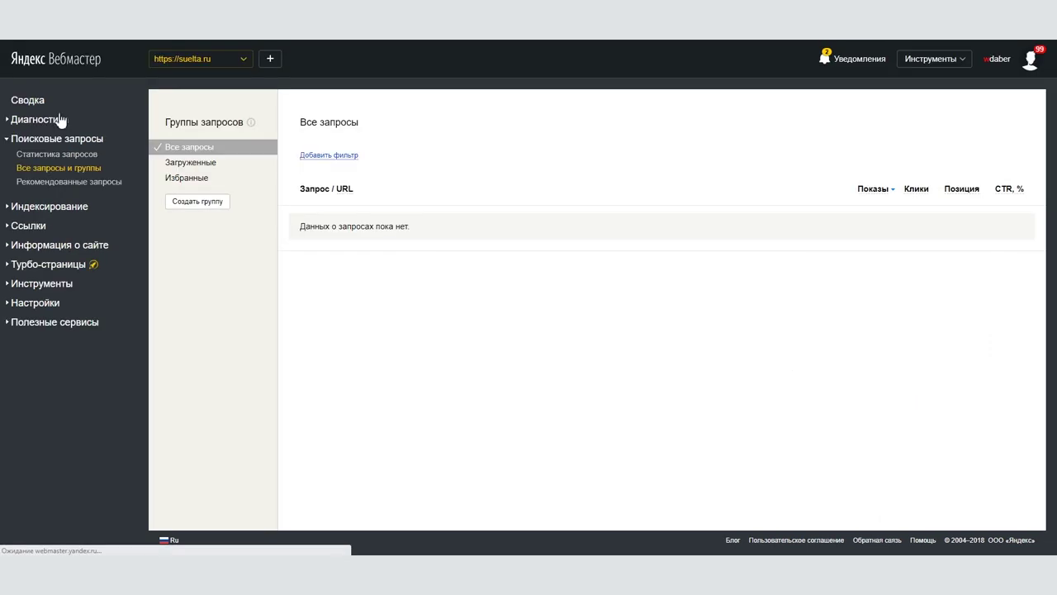
Step: View the indexing report on pages in search, and open the URL status check
{"action": "left_click", "coordinate": [58, 209]}
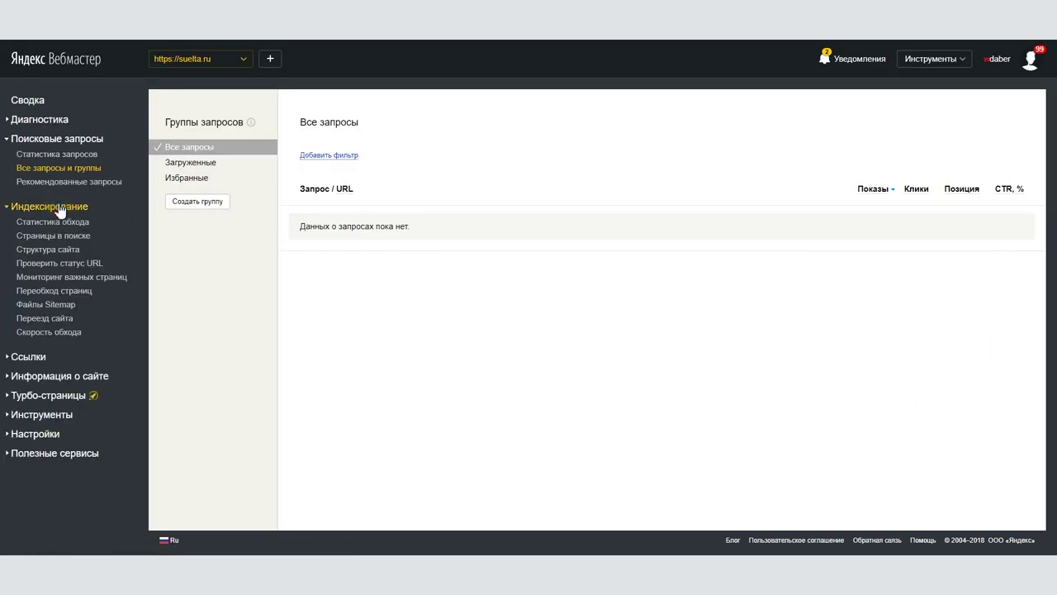
{"action": "left_click", "coordinate": [49, 236]}
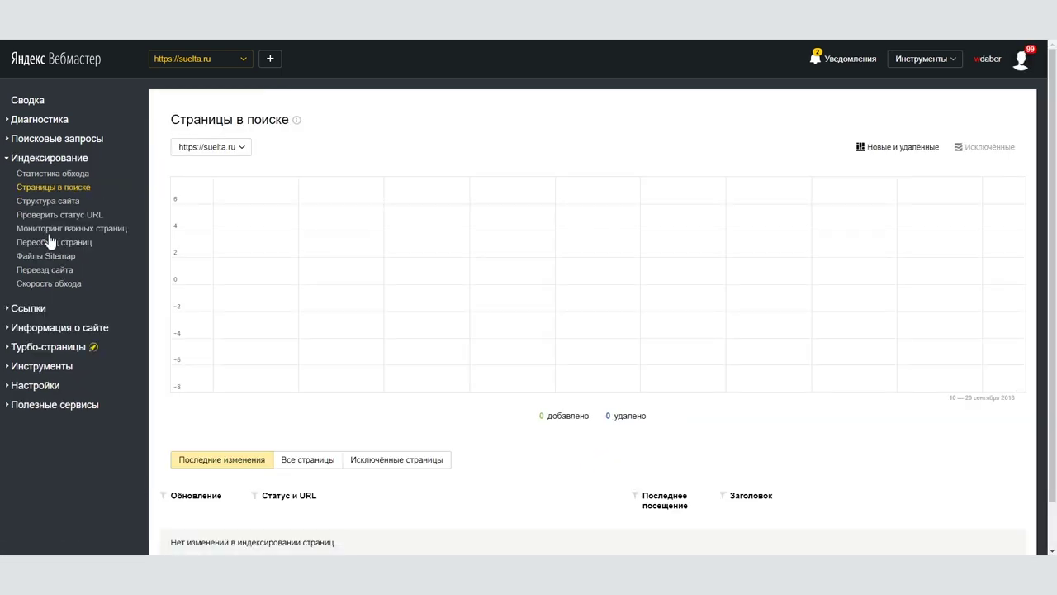
{"action": "left_click", "coordinate": [81, 214]}
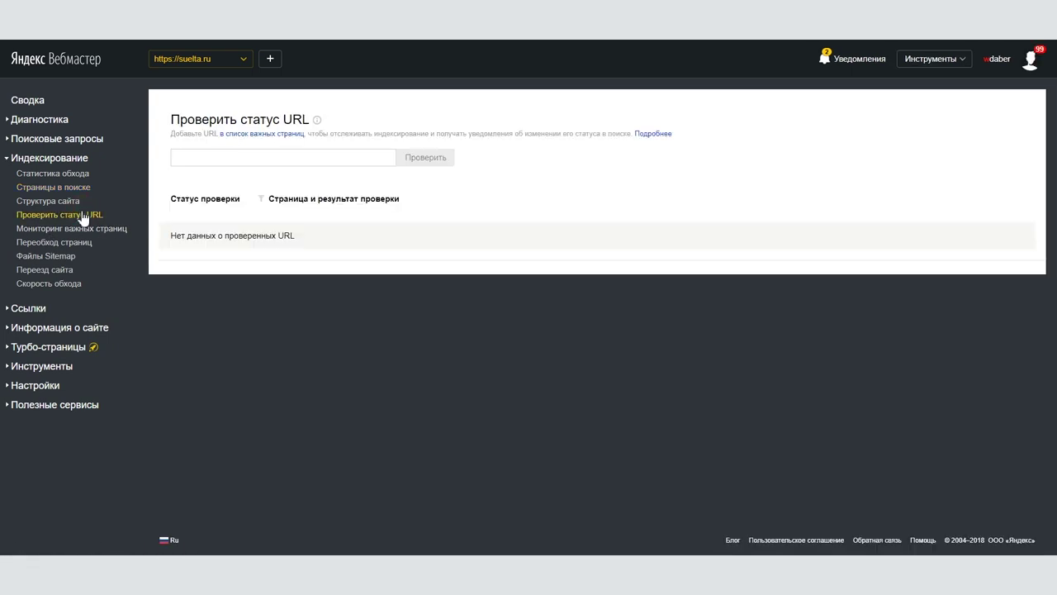
Step: View the site's broken internal links report and its external links report
{"action": "left_click", "coordinate": [30, 307]}
{"action": "left_click", "coordinate": [52, 325]}
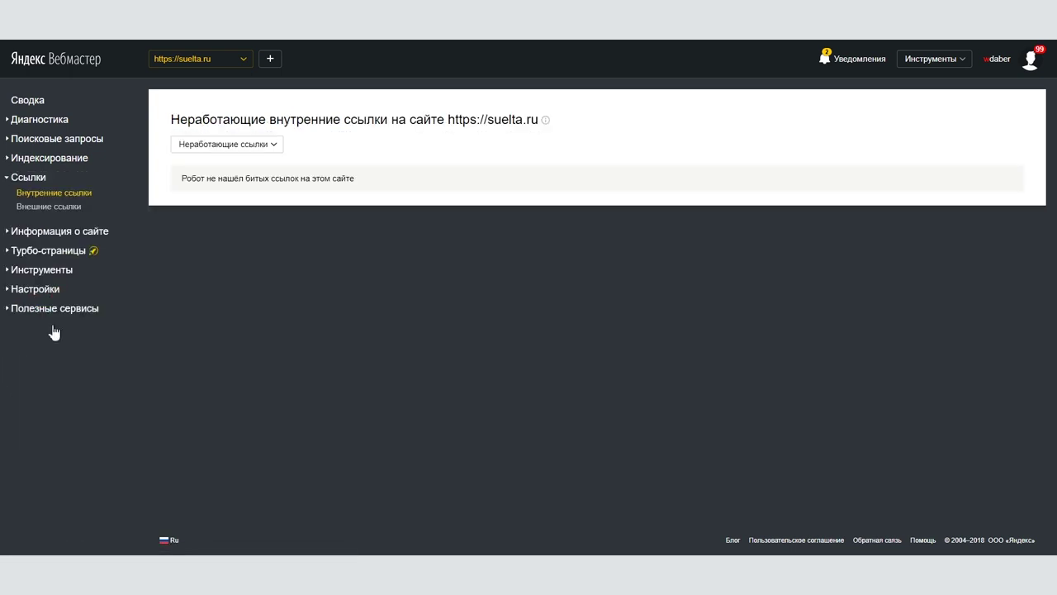
{"action": "left_click", "coordinate": [61, 208]}
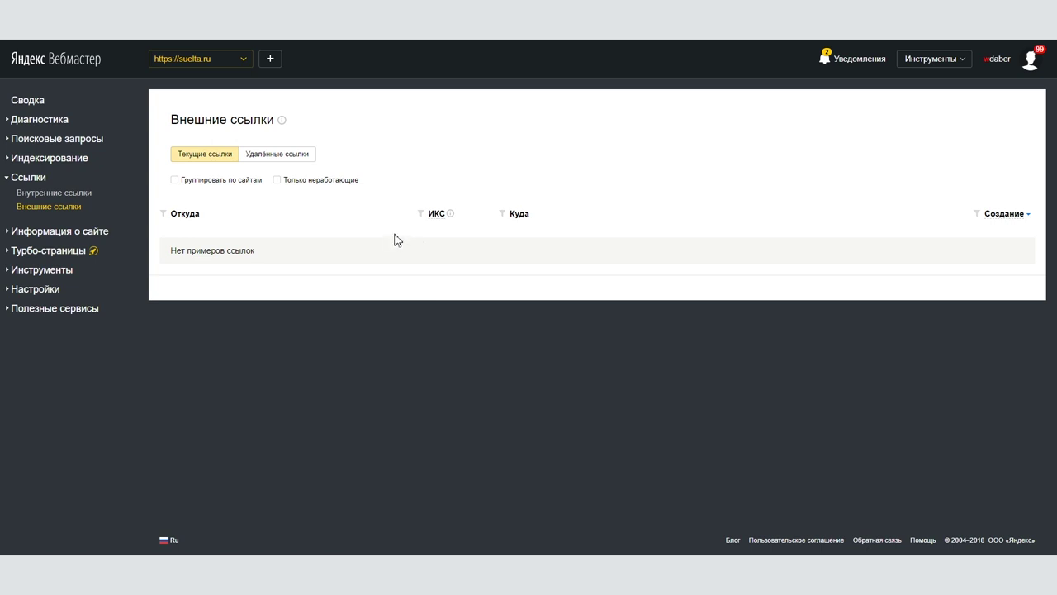
Step: View the site's region settings and open the original texts submission form with its text field active
{"action": "left_click", "coordinate": [46, 235]}
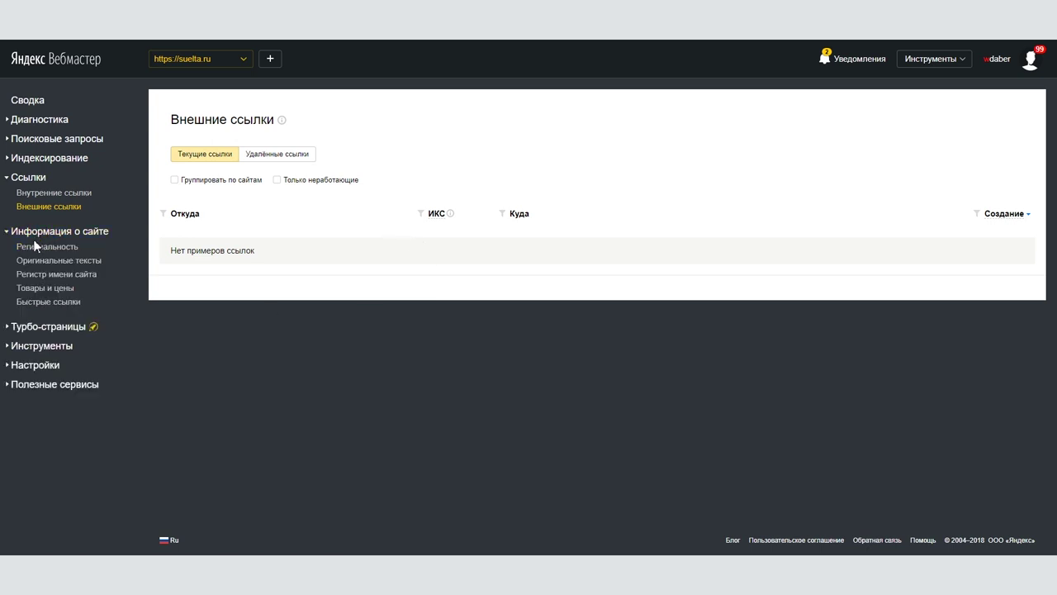
{"action": "left_click", "coordinate": [34, 248]}
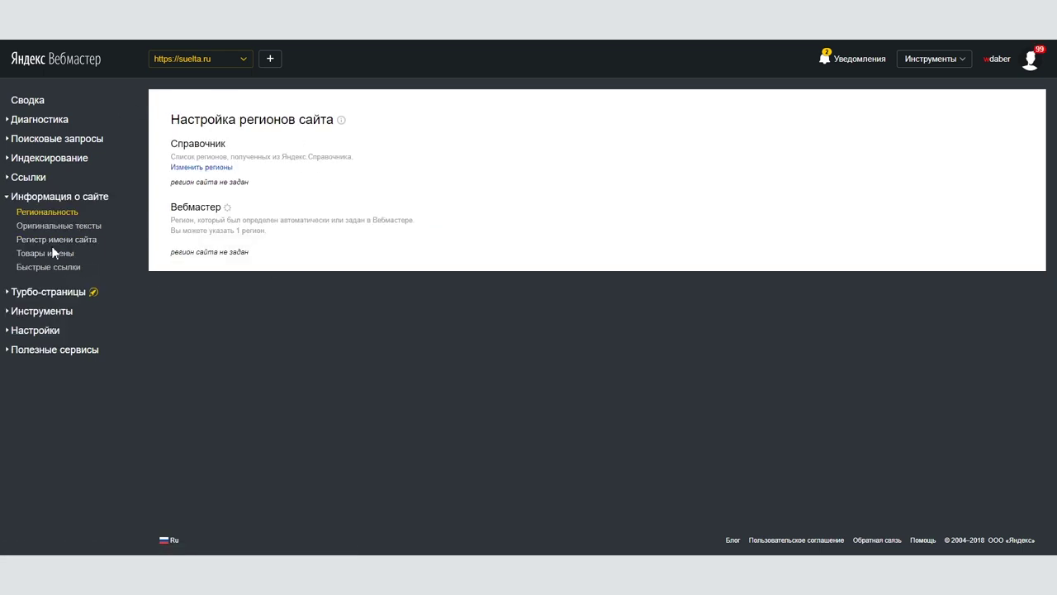
{"action": "left_click", "coordinate": [58, 227]}
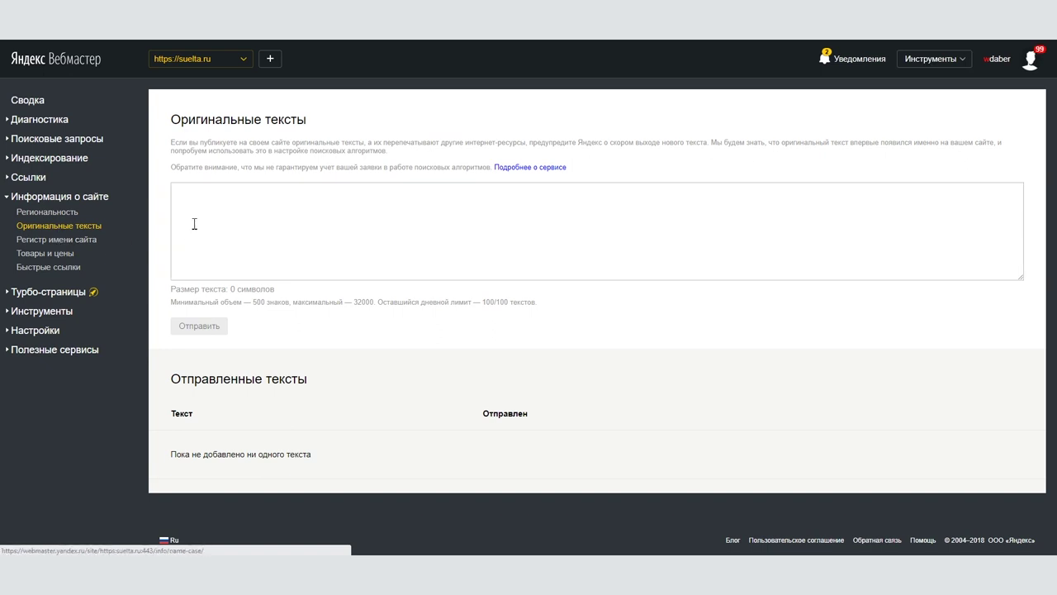
{"action": "left_click", "coordinate": [195, 222]}
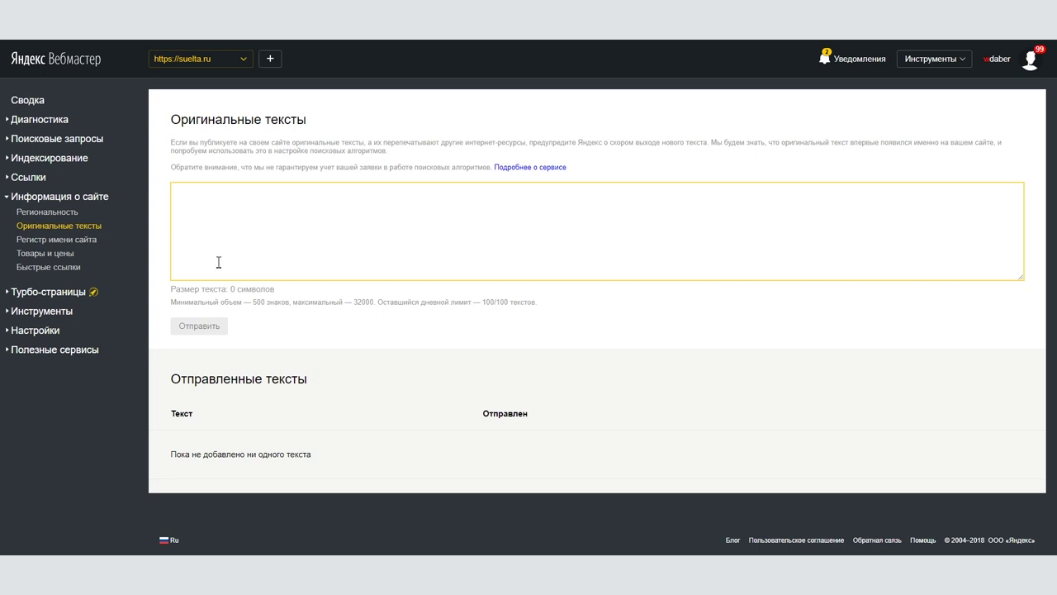
{"action": "left_click", "coordinate": [39, 296]}
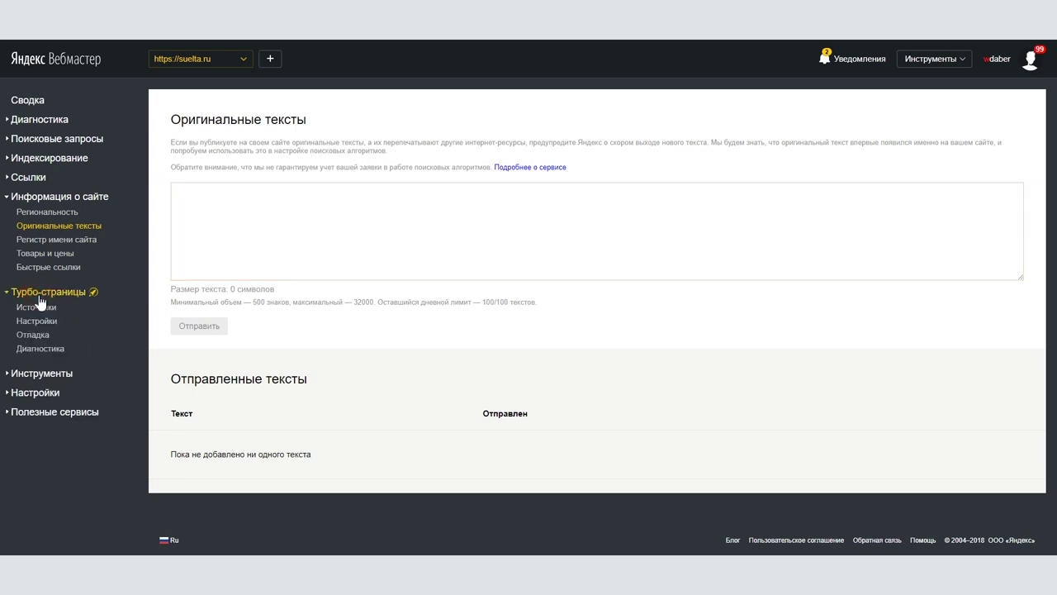
{"action": "left_click", "coordinate": [51, 375]}
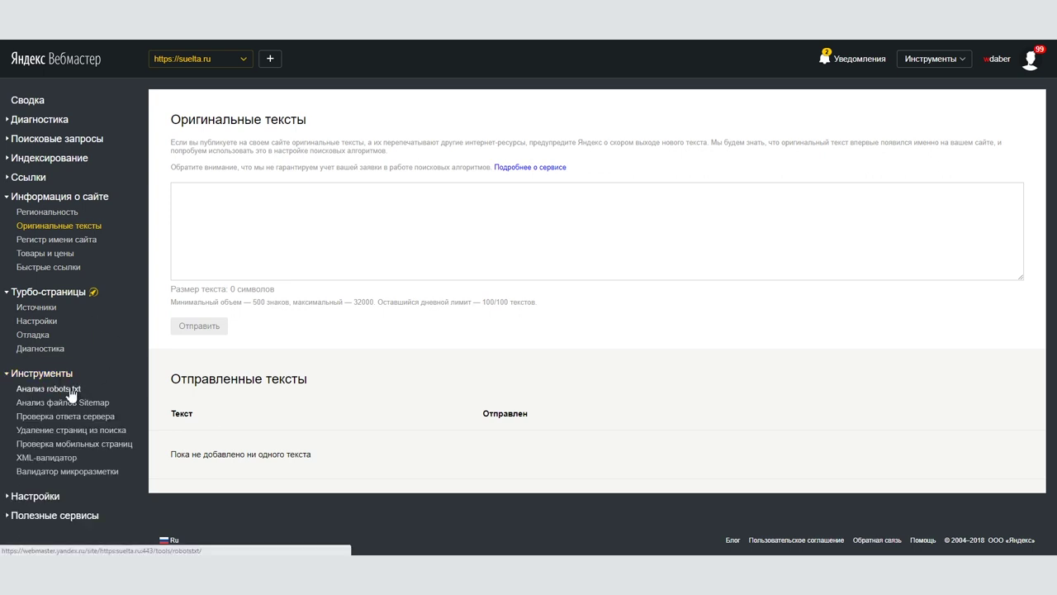
{"action": "left_click", "coordinate": [66, 421]}
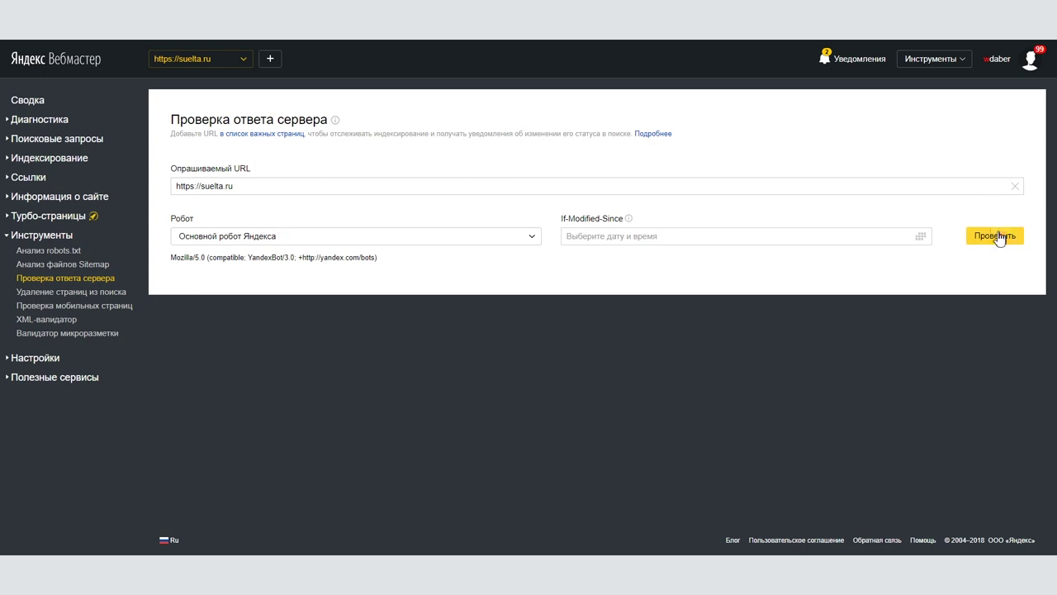
{"action": "left_click", "coordinate": [998, 236]}
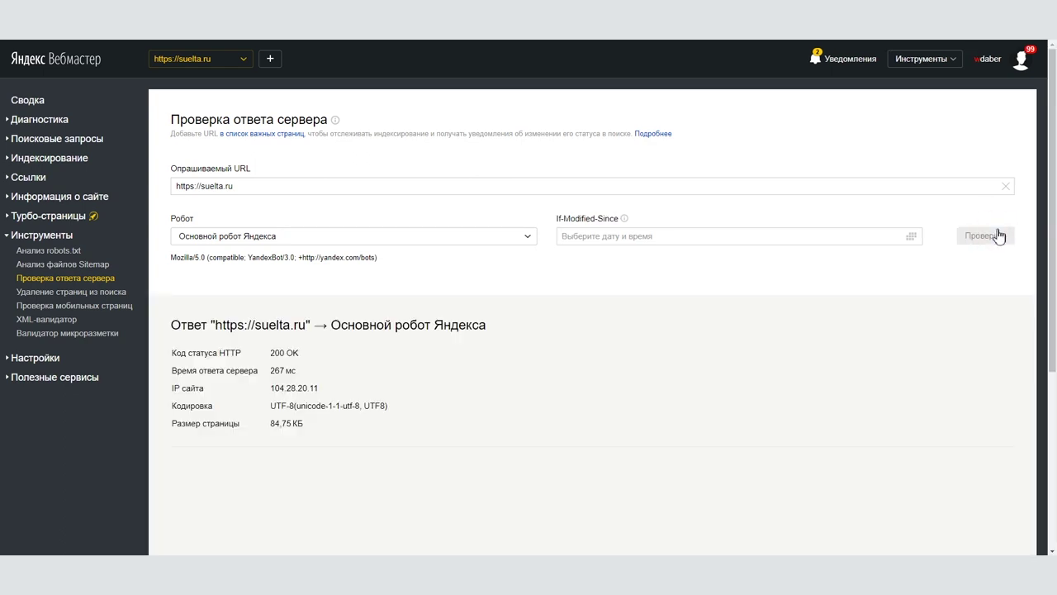
{"action": "left_click", "coordinate": [313, 373]}
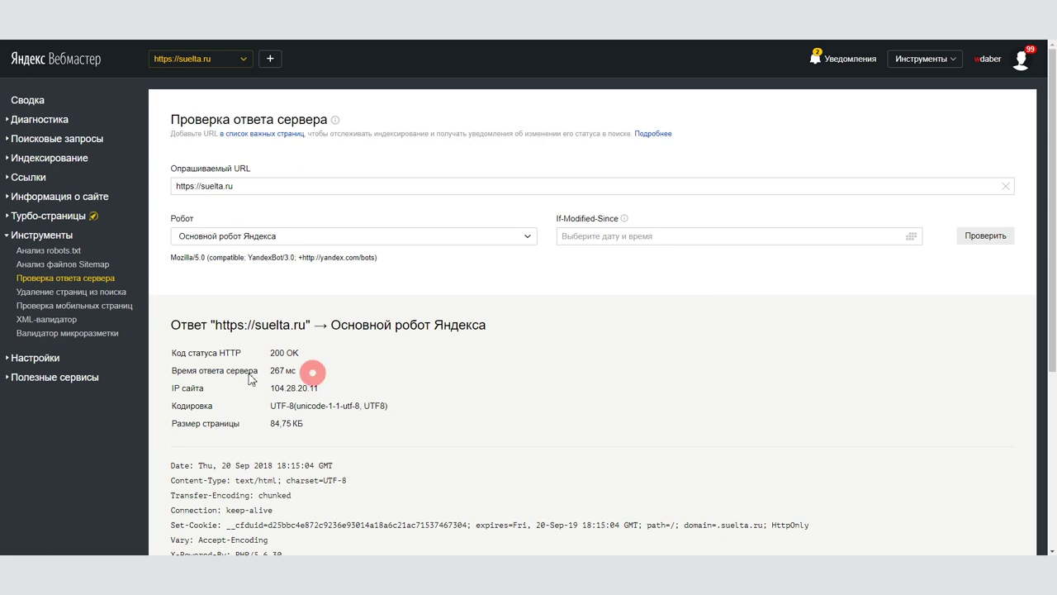
{"action": "scroll", "coordinate": [250, 378], "scroll_direction": "down", "scroll_amount": 2}
{"action": "left_click", "coordinate": [364, 251]}
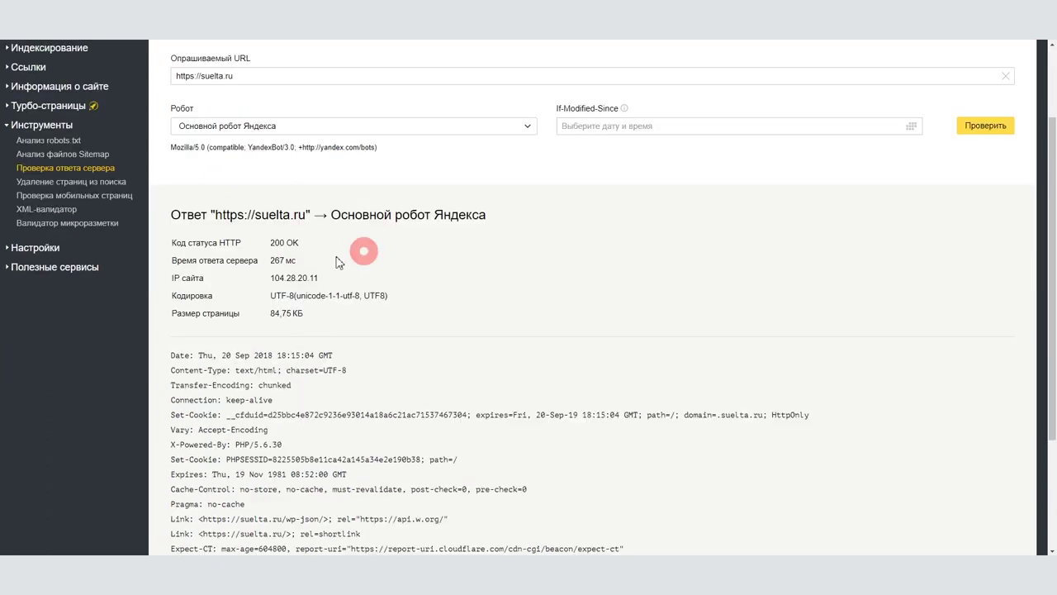